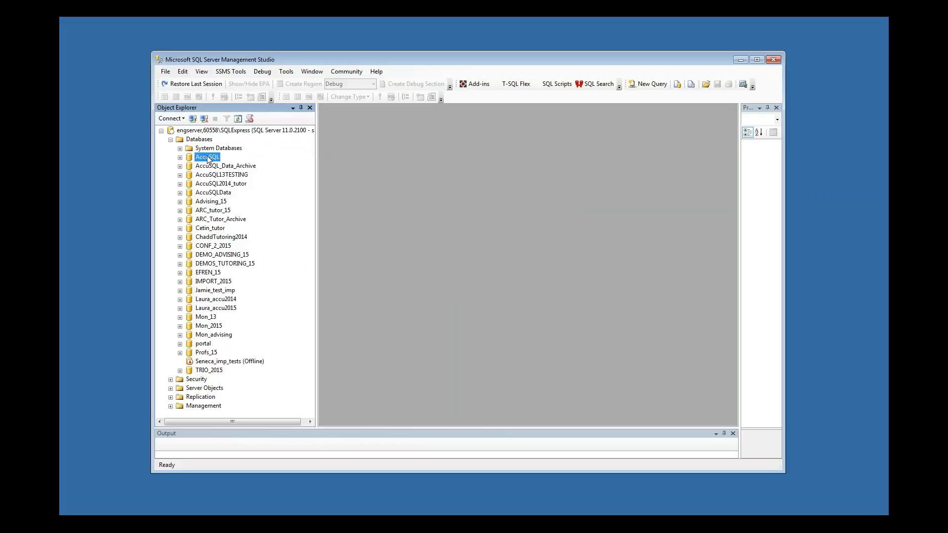
Rename the AccuSQL database as AccuSQL2015
{"action": "right_click", "coordinate": [208, 159]}
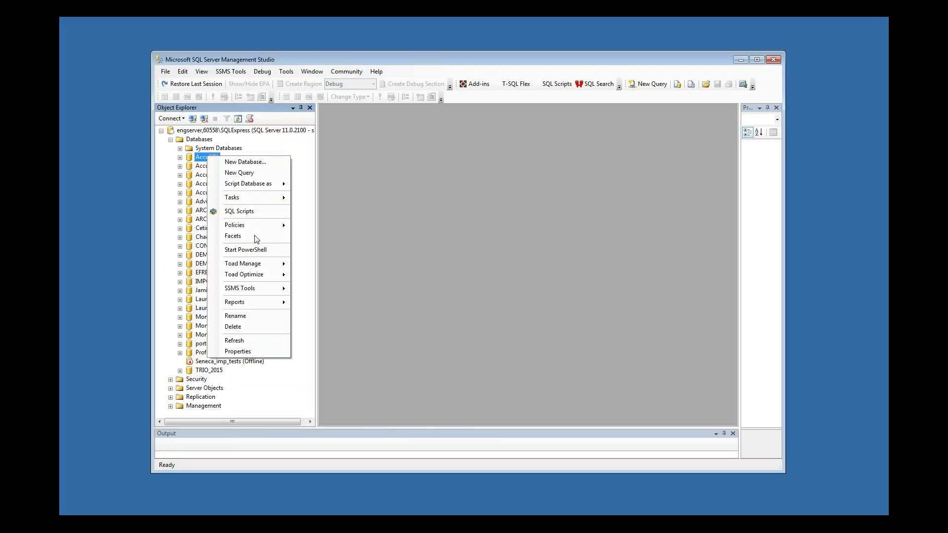
{"action": "left_click", "coordinate": [251, 316]}
{"action": "type", "text": "2015"}
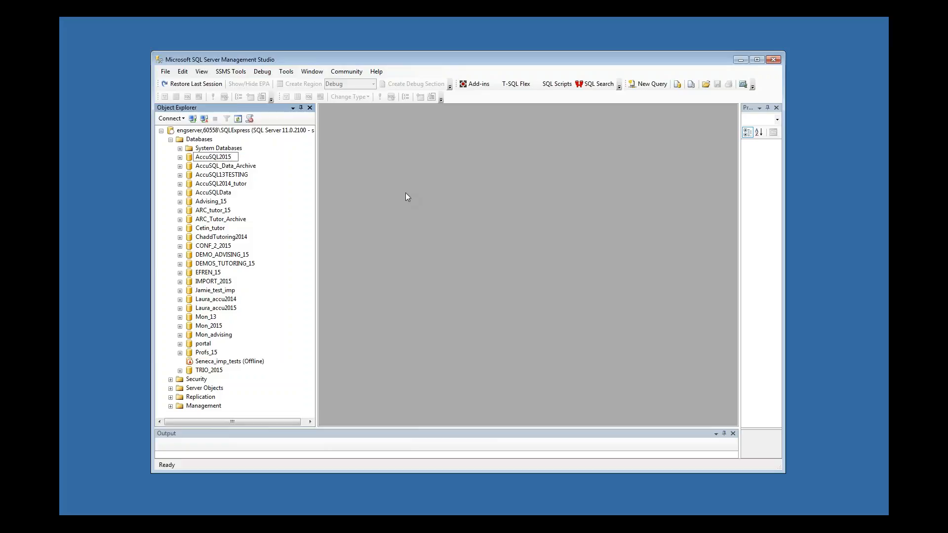
{"action": "left_click", "coordinate": [224, 168]}
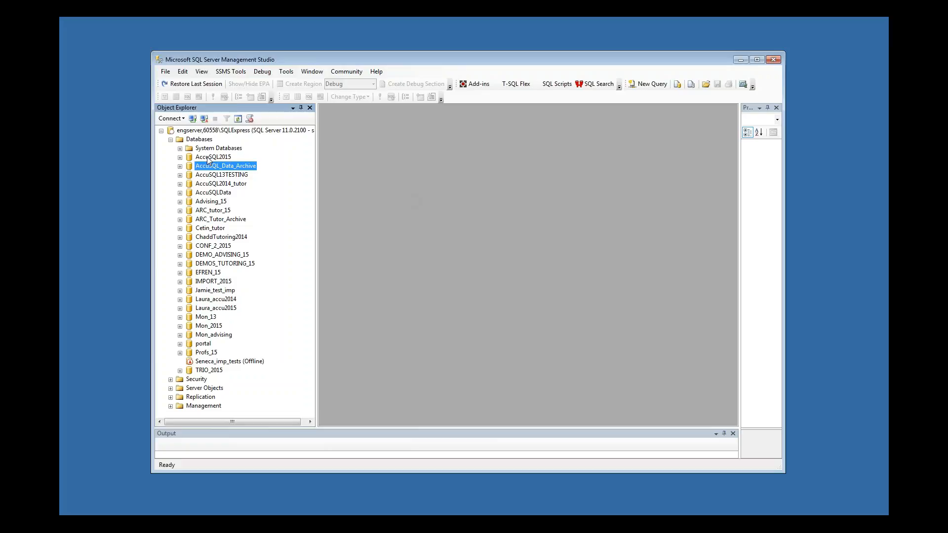
Open the Back Up dialog for AccuSQL2015 and remove the default backup destination
{"action": "left_click", "coordinate": [208, 158]}
{"action": "right_click", "coordinate": [208, 159]}
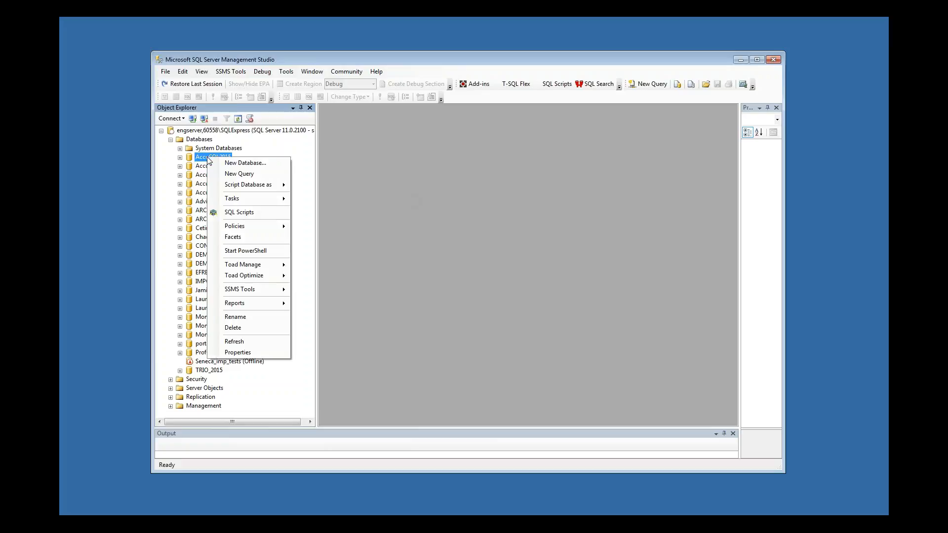
{"action": "mouse_move", "coordinate": [256, 199]}
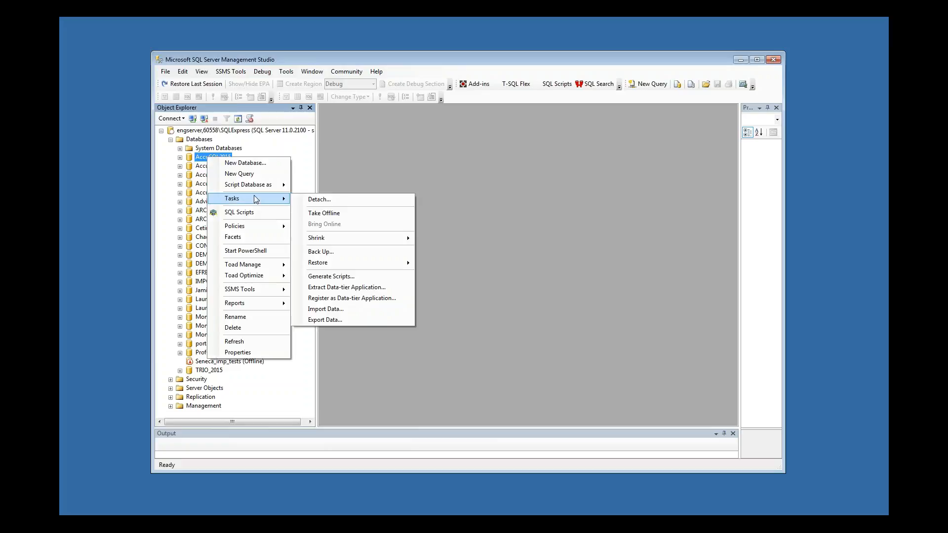
{"action": "left_click", "coordinate": [342, 252]}
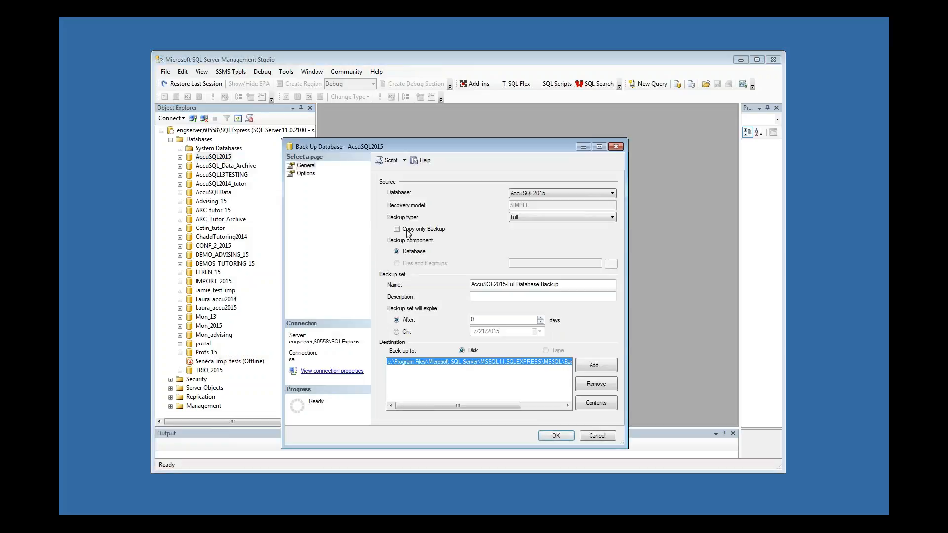
{"action": "left_click", "coordinate": [595, 385]}
Add a backup destination file named ACCUSQL.BAK in the C:\EngAll\4All folder
{"action": "left_click", "coordinate": [595, 367]}
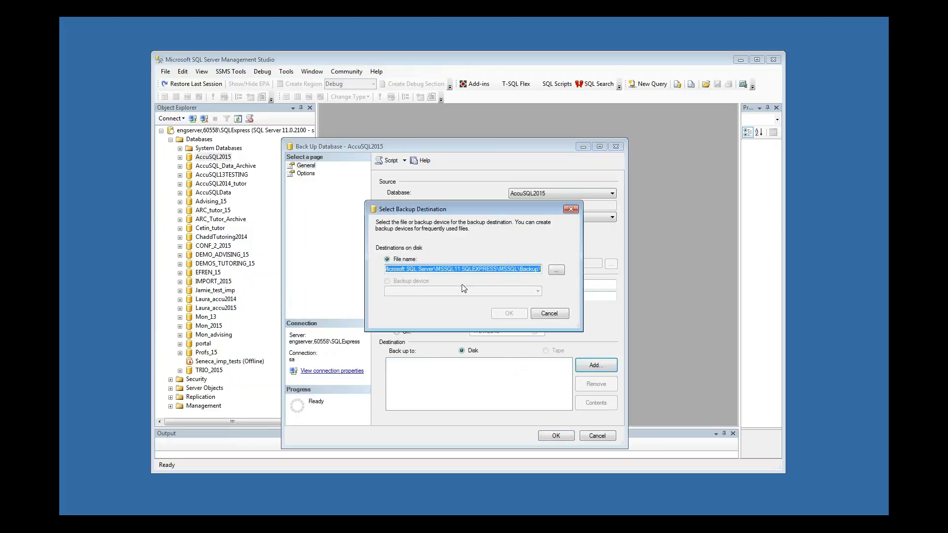
{"action": "left_click", "coordinate": [556, 270]}
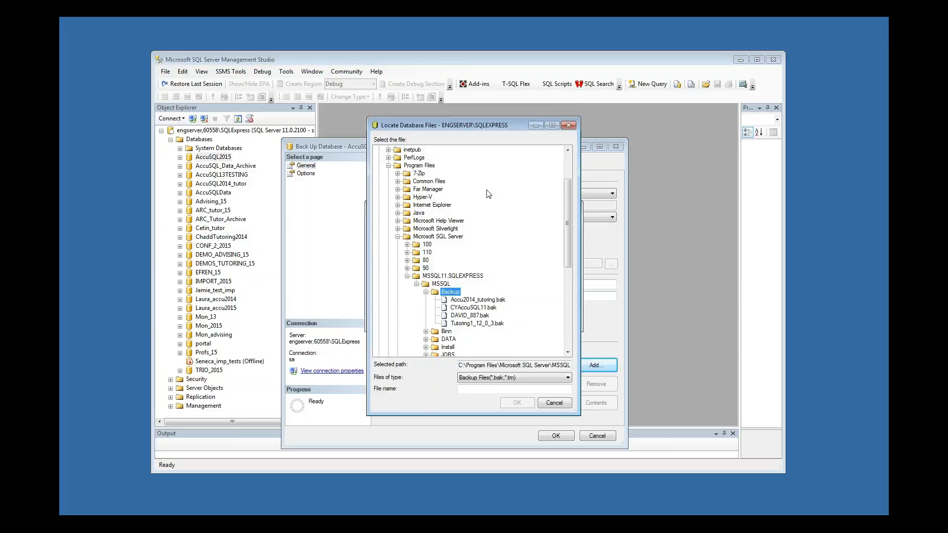
{"action": "left_click_drag", "start_coordinate": [564, 229], "coordinate": [565, 191]}
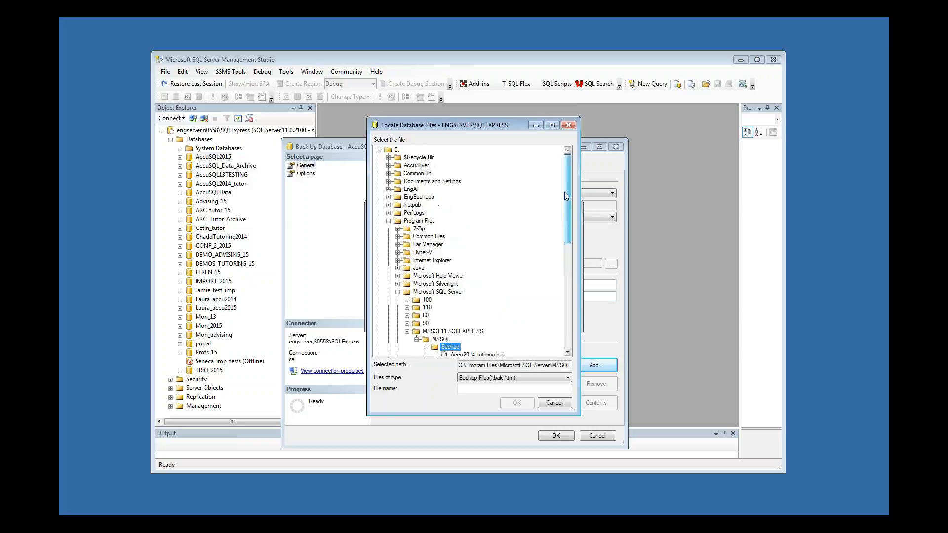
{"action": "double_click", "coordinate": [400, 190]}
{"action": "left_click", "coordinate": [401, 197]}
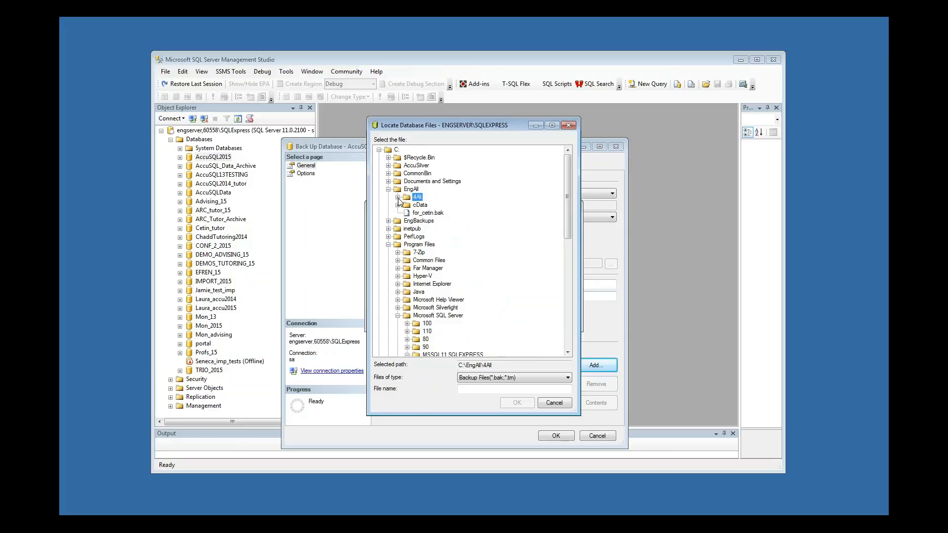
{"action": "left_click", "coordinate": [500, 389]}
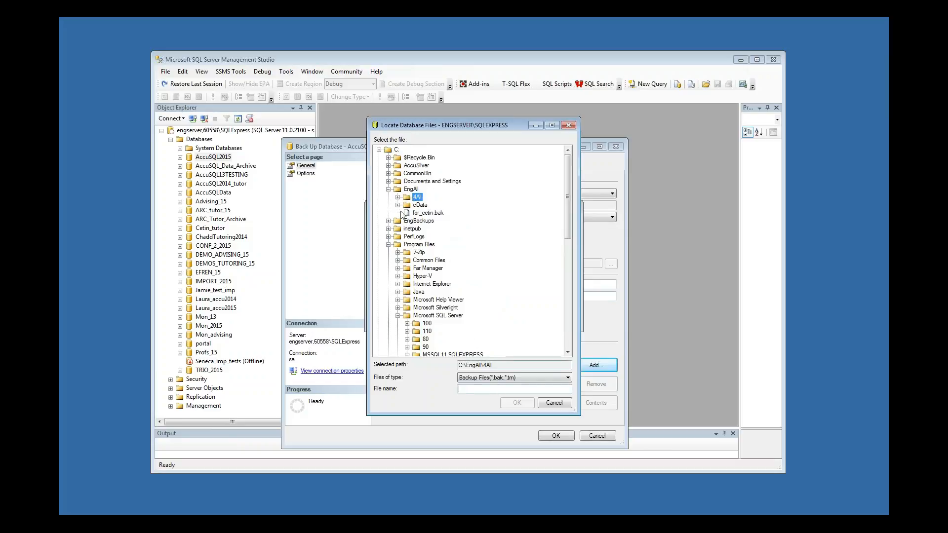
{"action": "left_click", "coordinate": [488, 389]}
{"action": "type", "text": "ACCUSQL.BAK"}
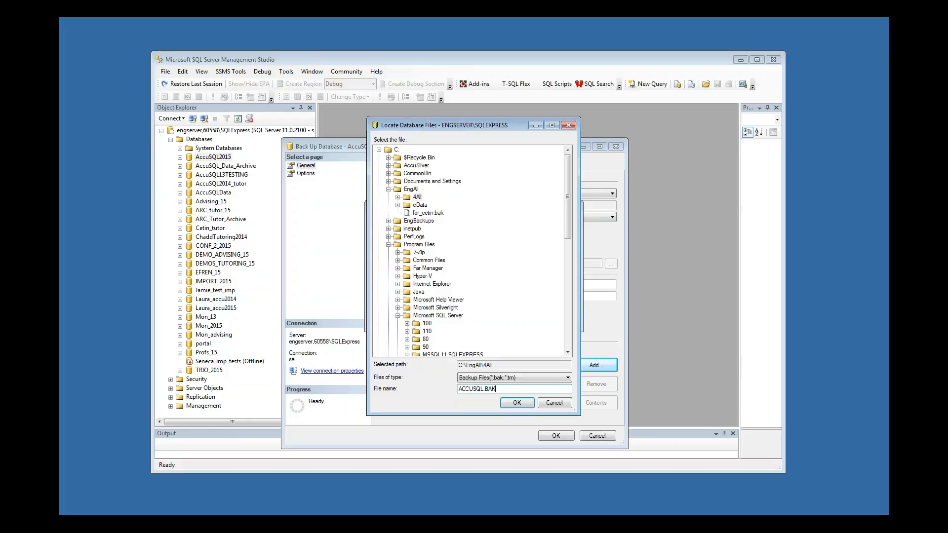
{"action": "left_click", "coordinate": [516, 403]}
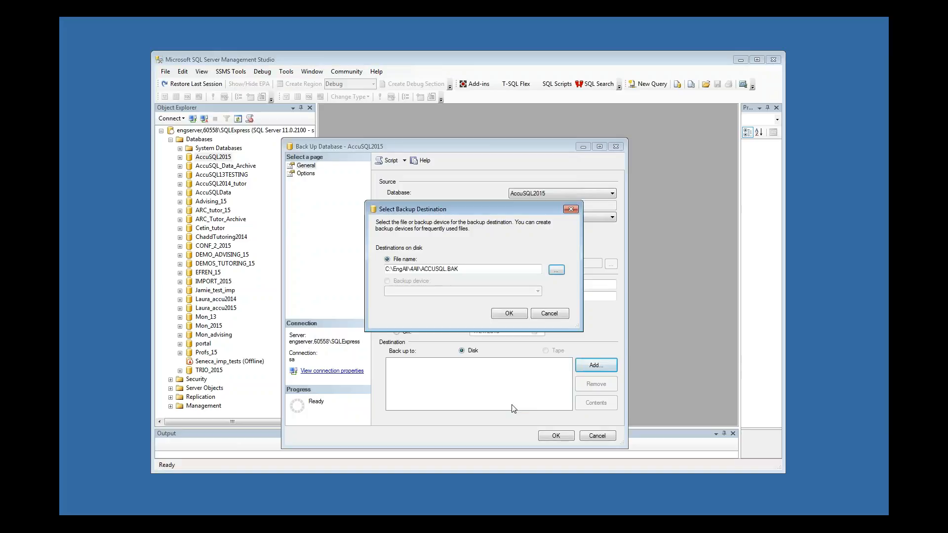
Confirm the destination, run the full backup of AccuSQL2015 and dismiss the completion message
{"action": "left_click", "coordinate": [511, 313]}
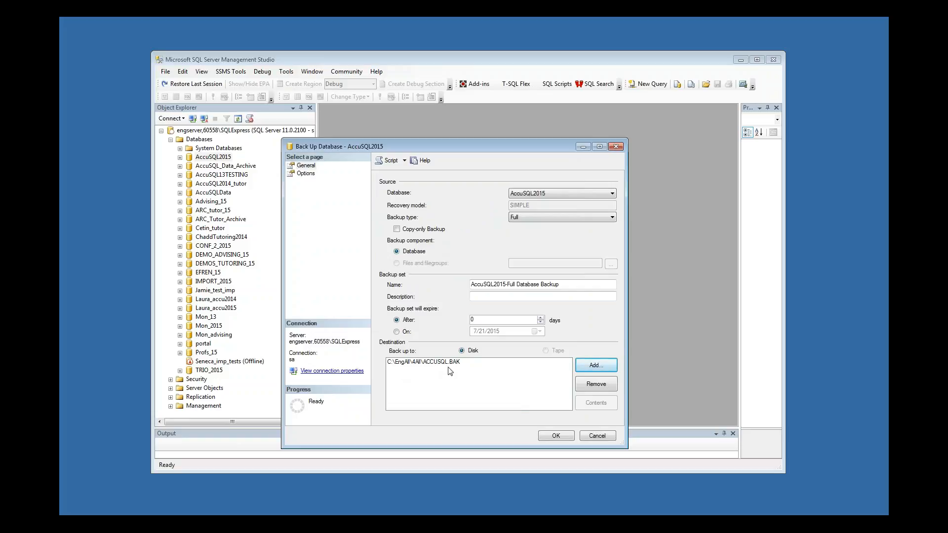
{"action": "left_click", "coordinate": [557, 436]}
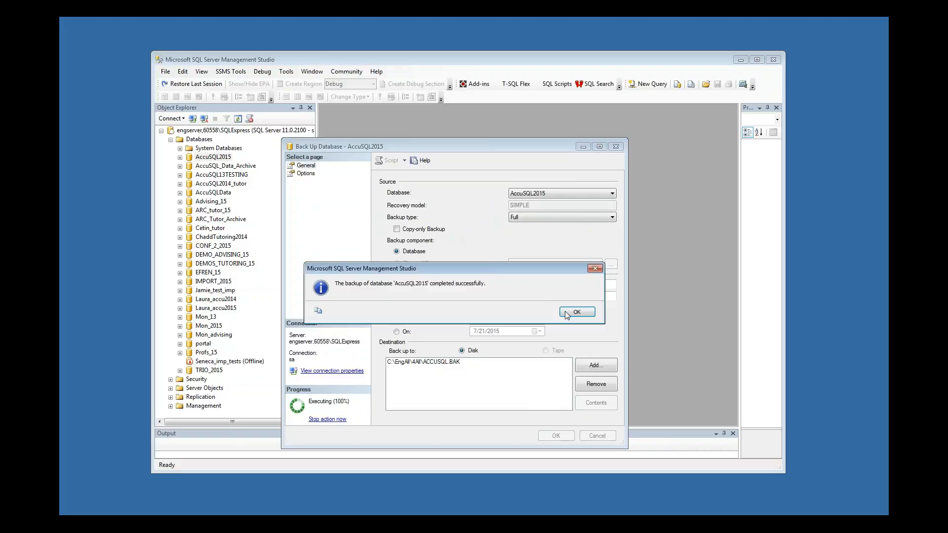
{"action": "left_click", "coordinate": [566, 314]}
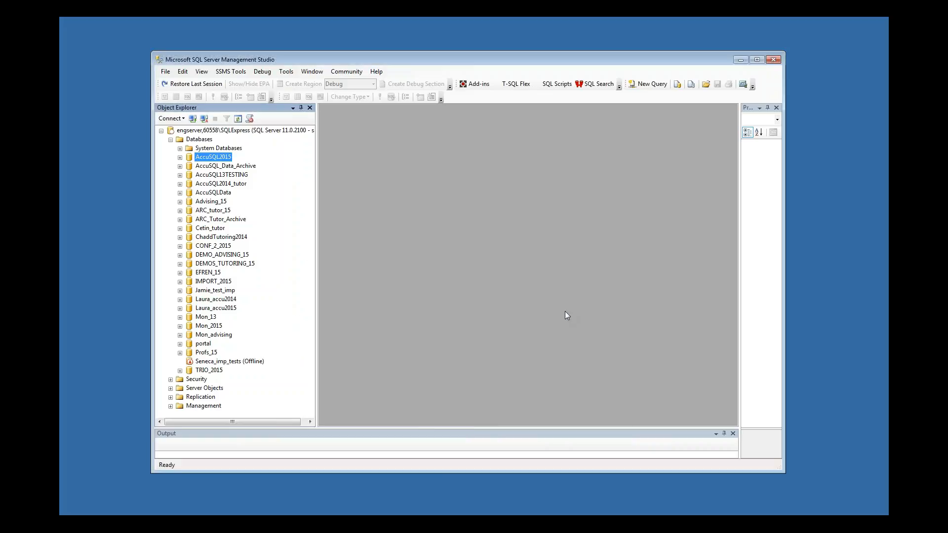
Start restoring a database from the Databases node, choosing a device as the backup source
{"action": "left_click", "coordinate": [199, 138]}
{"action": "right_click", "coordinate": [199, 140]}
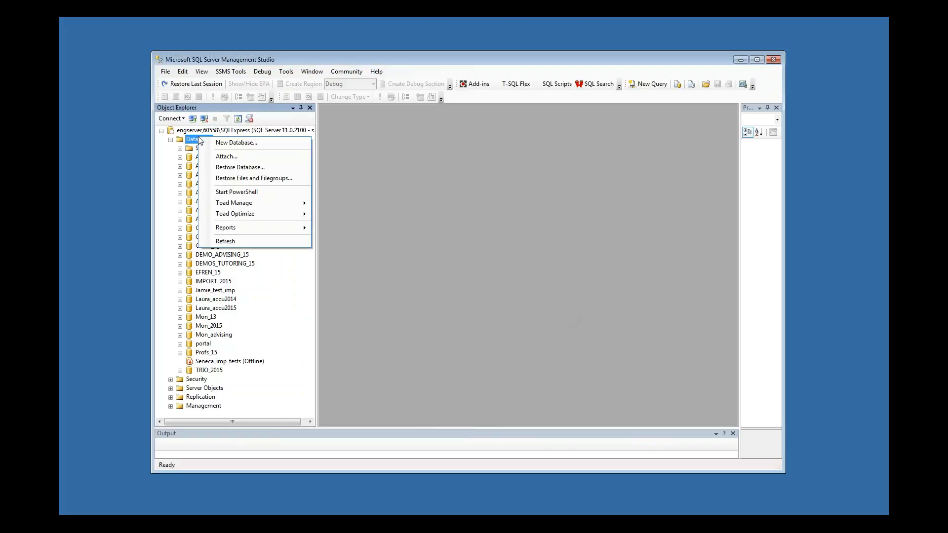
{"action": "left_click", "coordinate": [240, 166]}
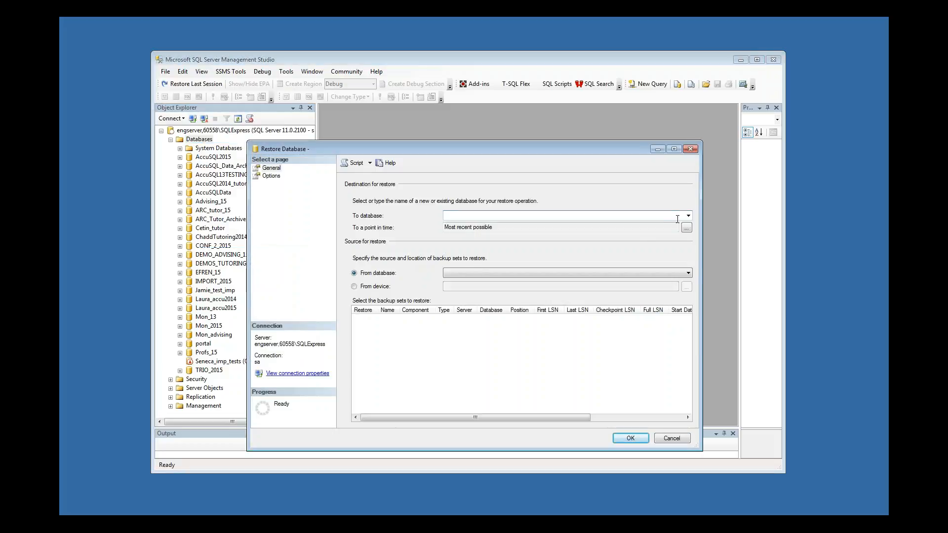
{"action": "left_click", "coordinate": [369, 286]}
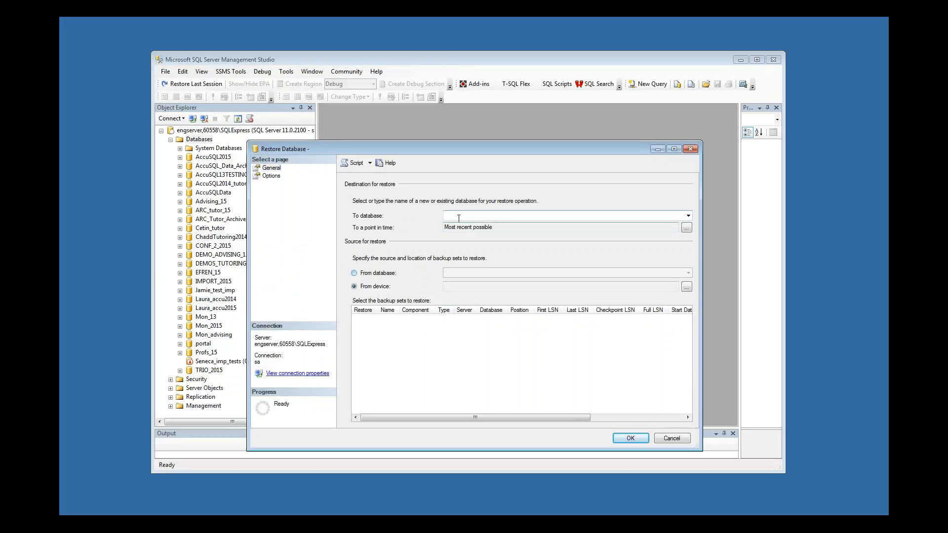
{"action": "left_click", "coordinate": [686, 286]}
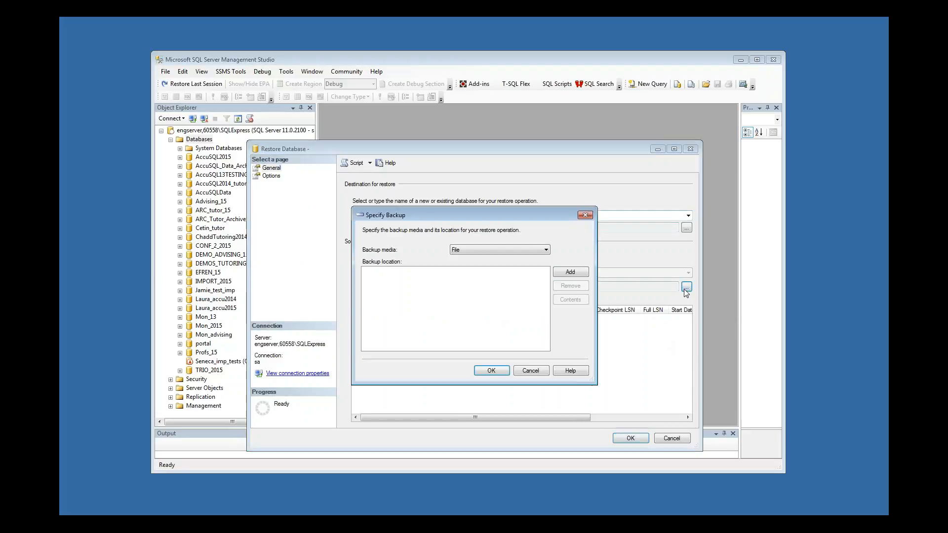
Add ACCUSQL.BAK from the C:\EngAll\4All folder as the backup location
{"action": "left_click", "coordinate": [571, 272]}
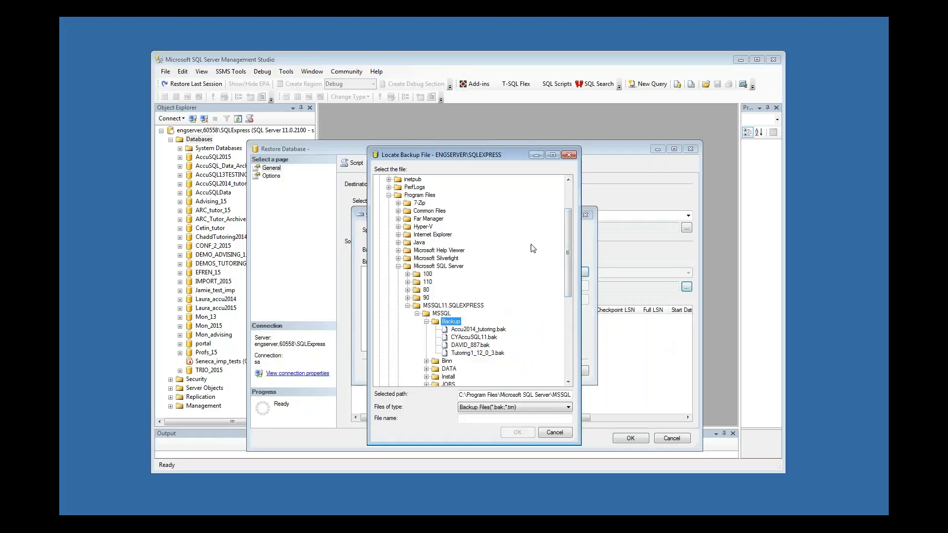
{"action": "left_click_drag", "start_coordinate": [567, 252], "coordinate": [541, 221]}
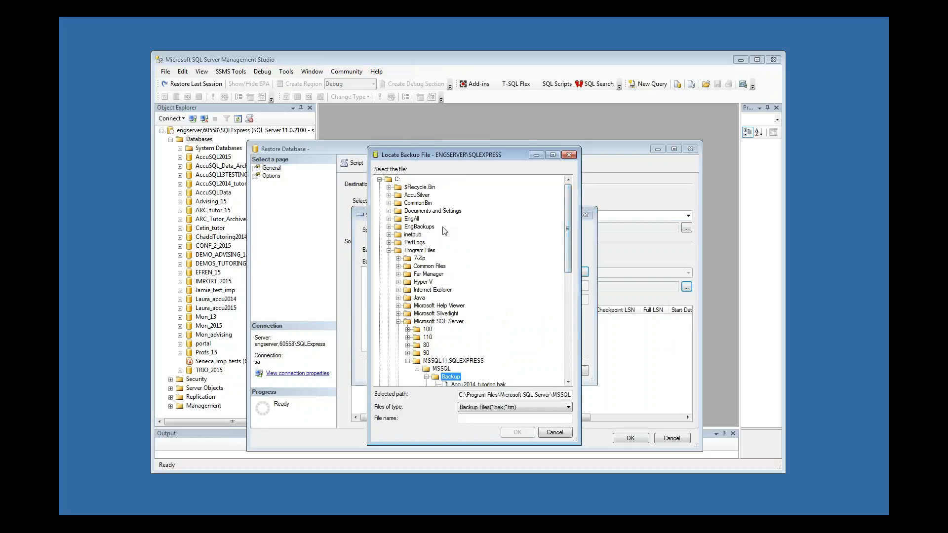
{"action": "left_click", "coordinate": [389, 219]}
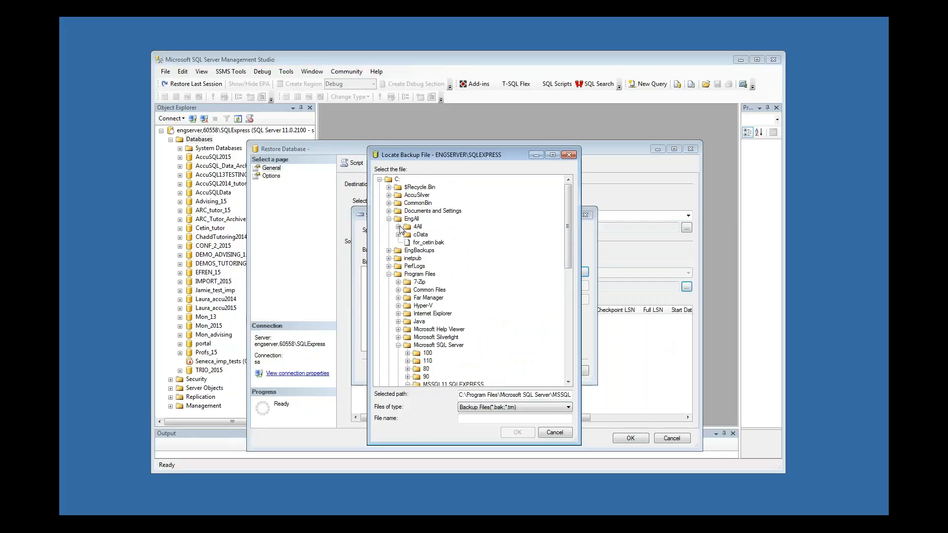
{"action": "left_click", "coordinate": [398, 226]}
{"action": "left_click_drag", "start_coordinate": [570, 221], "coordinate": [552, 319]}
{"action": "scroll", "coordinate": [553, 306], "scroll_direction": "up", "scroll_amount": 5}
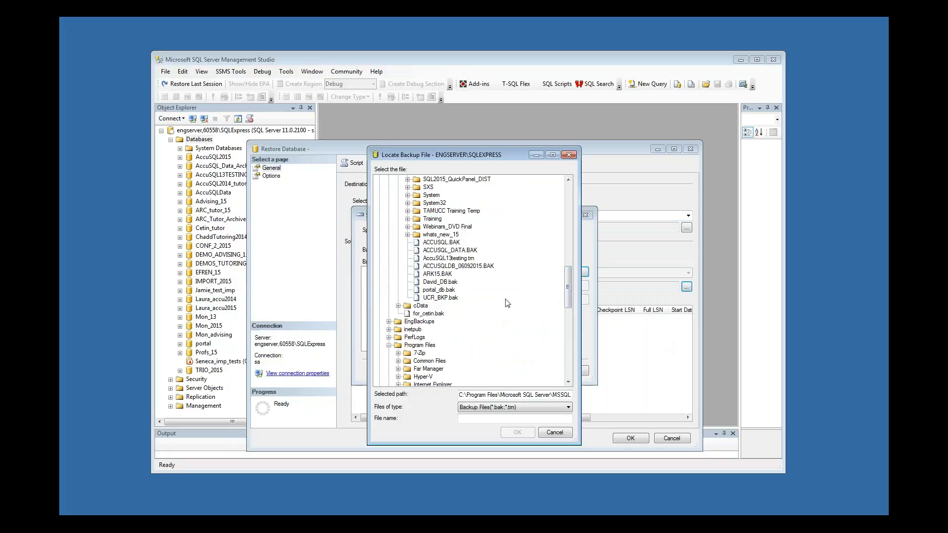
{"action": "left_click", "coordinate": [438, 242]}
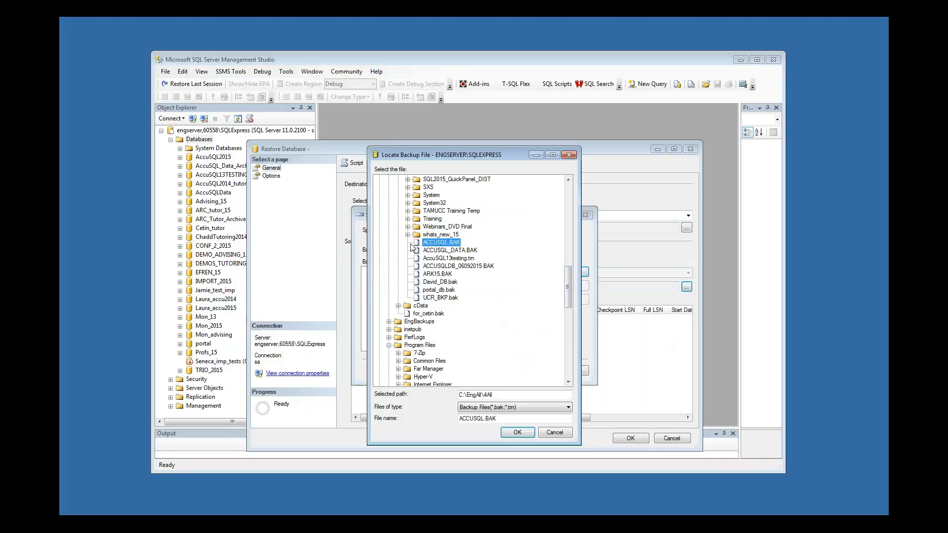
{"action": "left_click", "coordinate": [517, 433]}
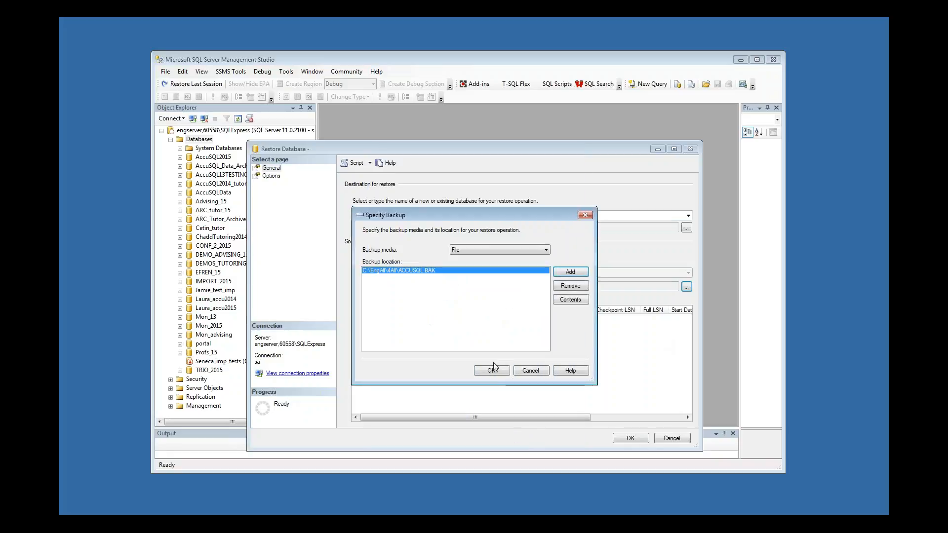
{"action": "left_click", "coordinate": [492, 371]}
Restore the AccuSQL2015 full backup set into a new database named AccuSQL and dismiss the completion message
{"action": "left_click", "coordinate": [484, 216]}
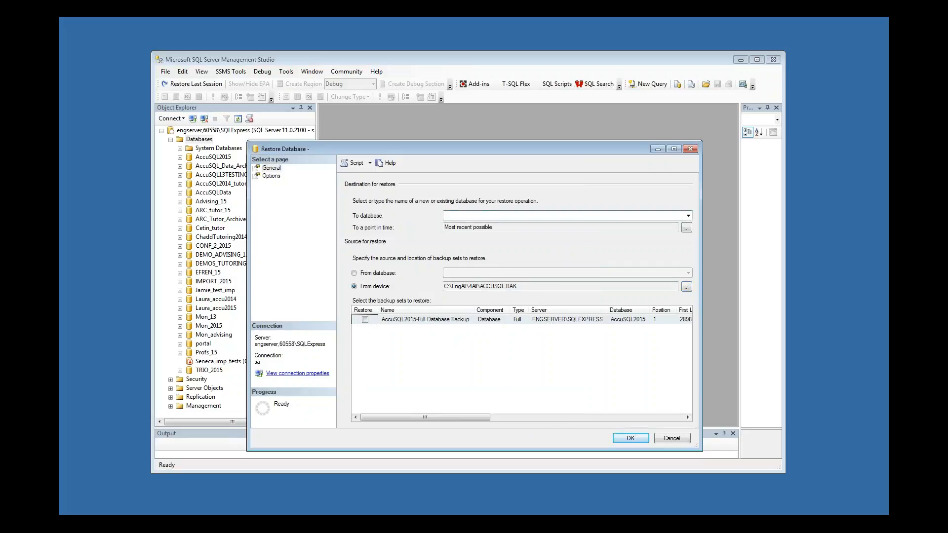
{"action": "type", "text": "AccuSQL"}
{"action": "left_click", "coordinate": [365, 319]}
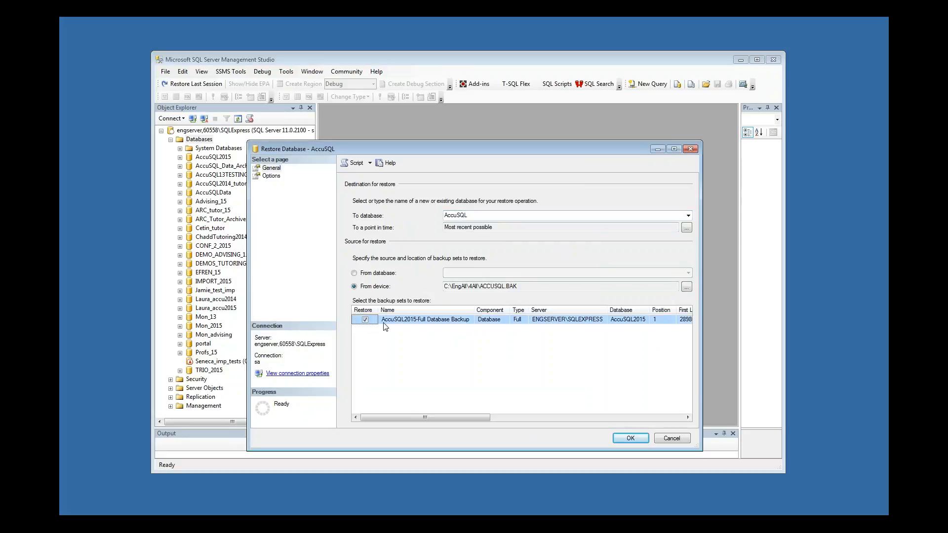
{"action": "left_click", "coordinate": [628, 438]}
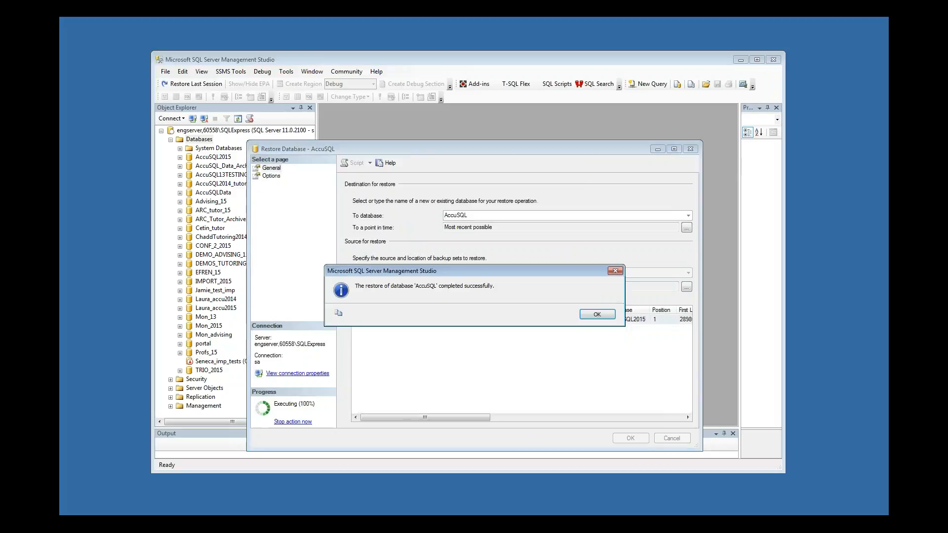
{"action": "left_click", "coordinate": [593, 318]}
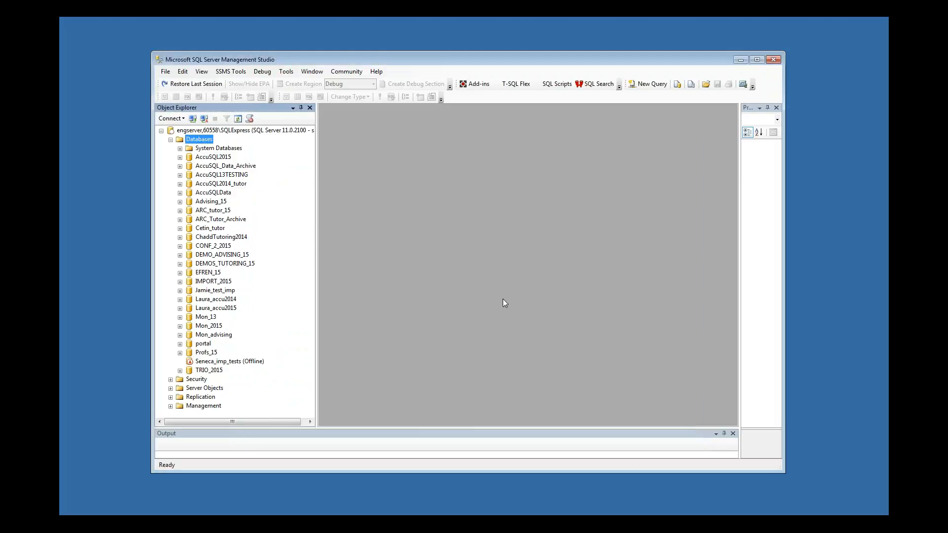
Refresh the database list and select the AccuSQL and AccuSQL2015 databases to compare them
{"action": "right_click", "coordinate": [204, 140]}
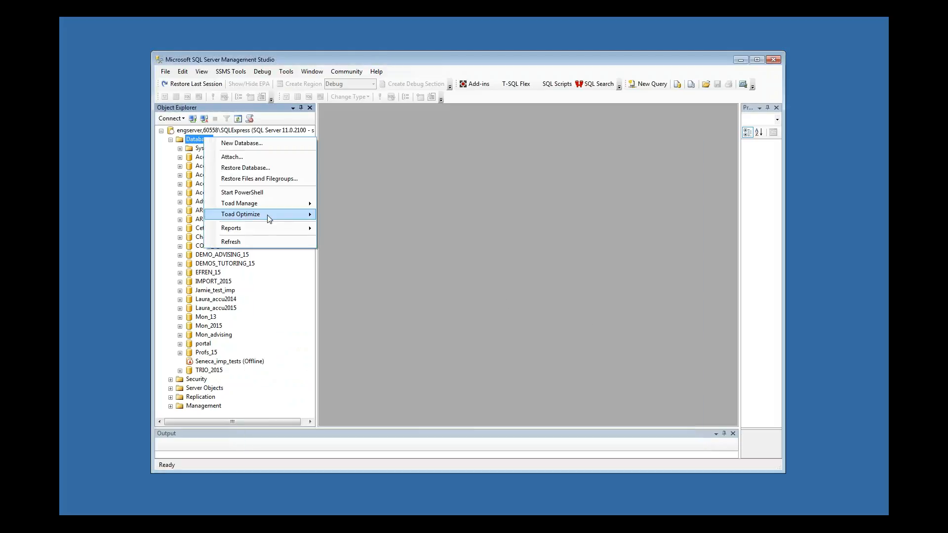
{"action": "left_click", "coordinate": [260, 241]}
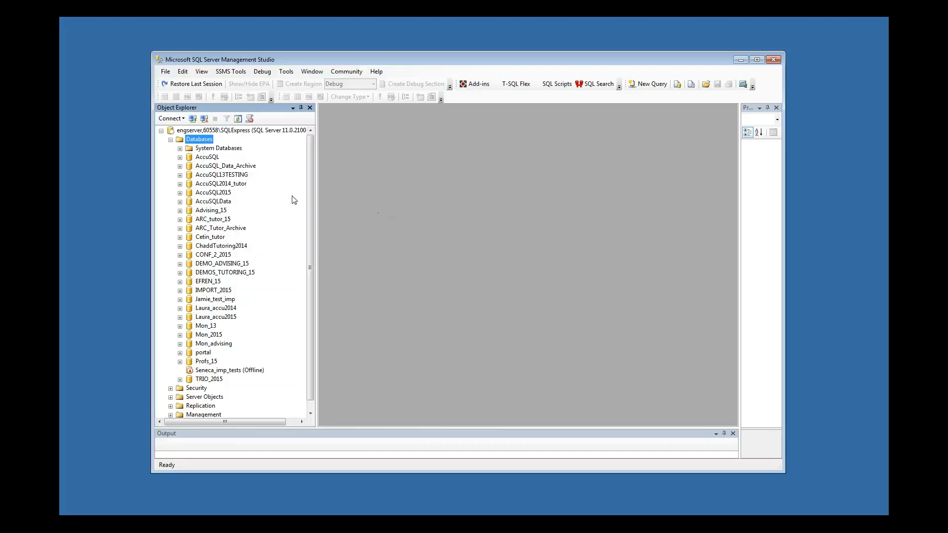
{"action": "left_click", "coordinate": [209, 157]}
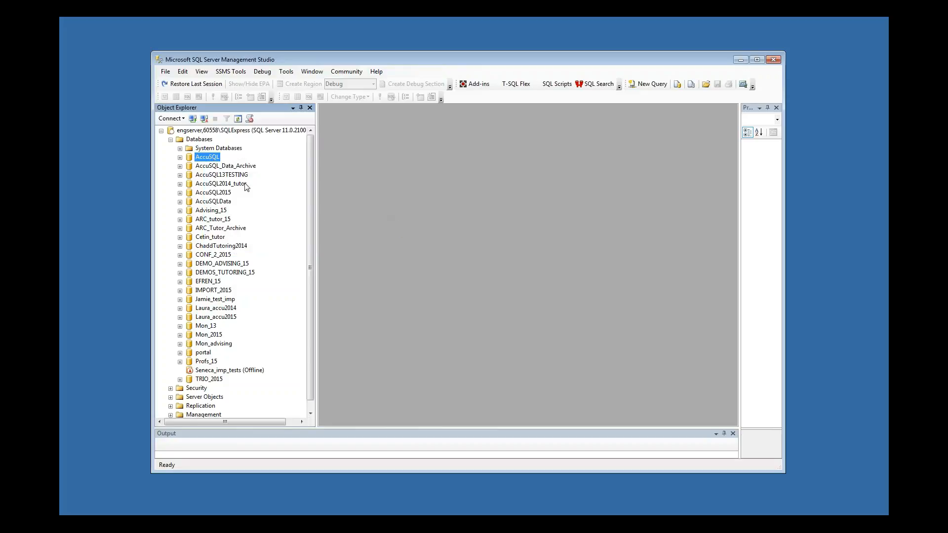
{"action": "left_click", "coordinate": [212, 193]}
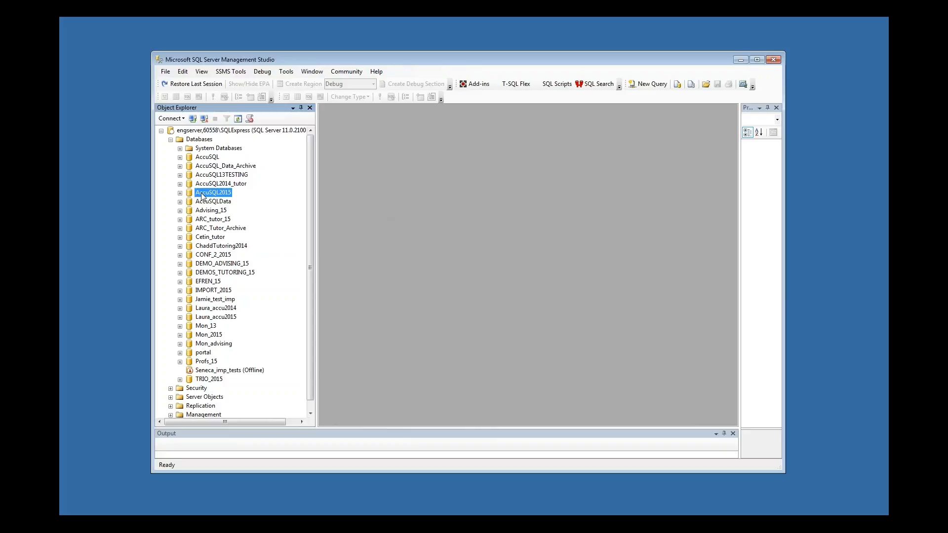
{"action": "left_click", "coordinate": [209, 193]}
{"action": "left_click", "coordinate": [208, 157]}
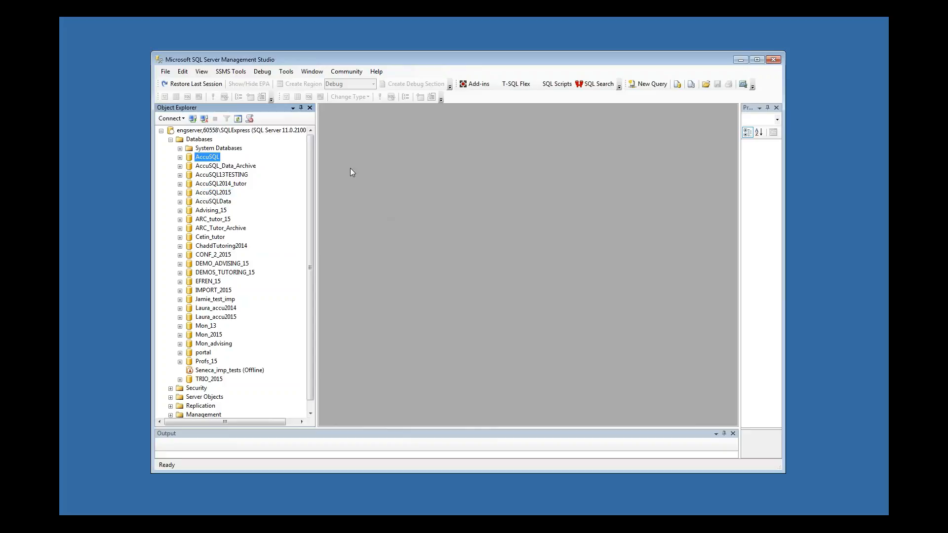
Launch the AccuSQL application from the AccuSQL database and sign in with the administrator ID
{"action": "left_click", "coordinate": [205, 158]}
{"action": "left_click", "coordinate": [191, 159]}
{"action": "left_click", "coordinate": [884, 110]}
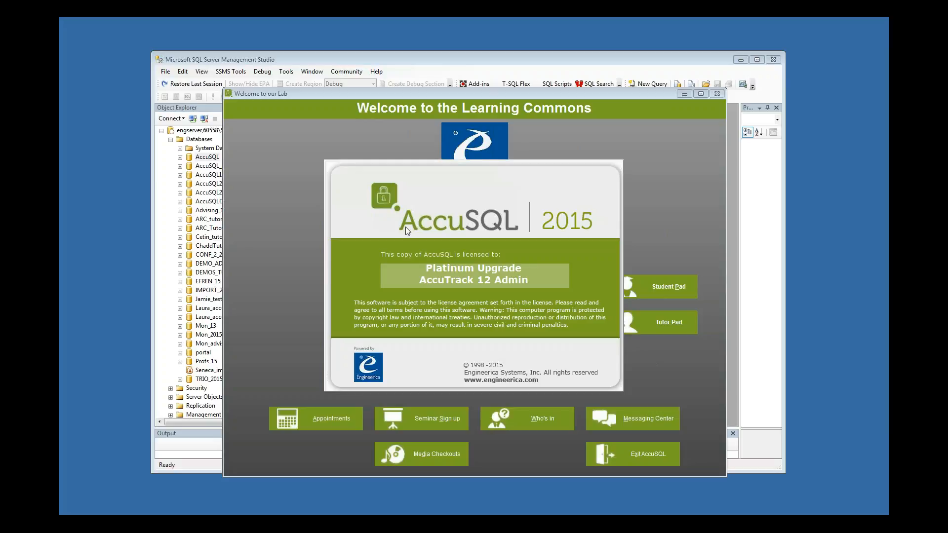
{"action": "left_click", "coordinate": [553, 329]}
{"action": "type", "text": "111111111"}
{"action": "key", "text": "Return"}
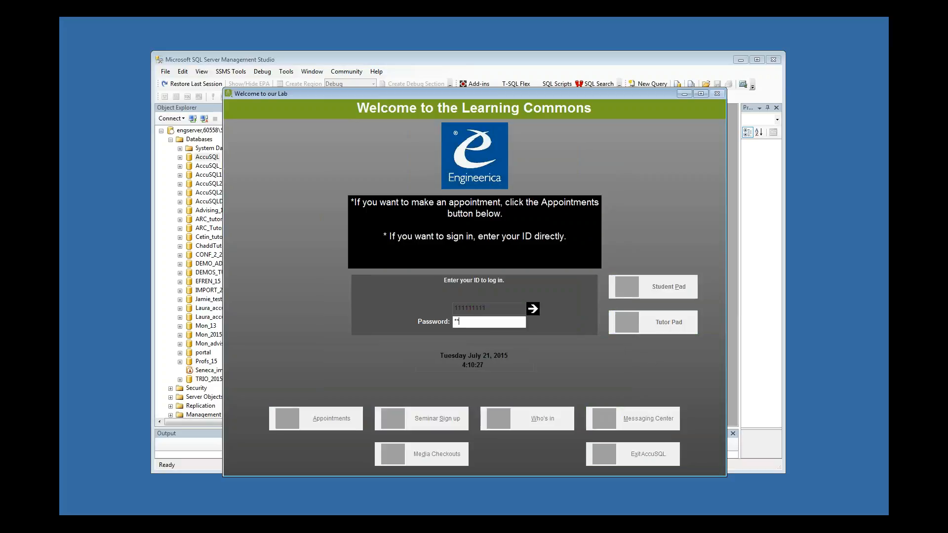
{"action": "key", "text": "Return"}
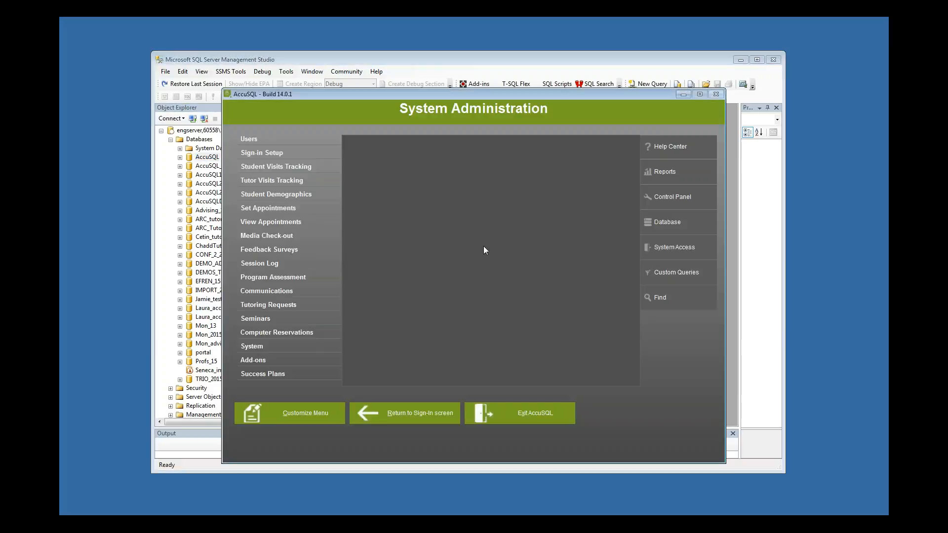
Set AccuSQL's database location to the restored AccuSQL database, save the connection settings, and close the dialog
{"action": "left_click", "coordinate": [679, 224]}
{"action": "left_click", "coordinate": [492, 184]}
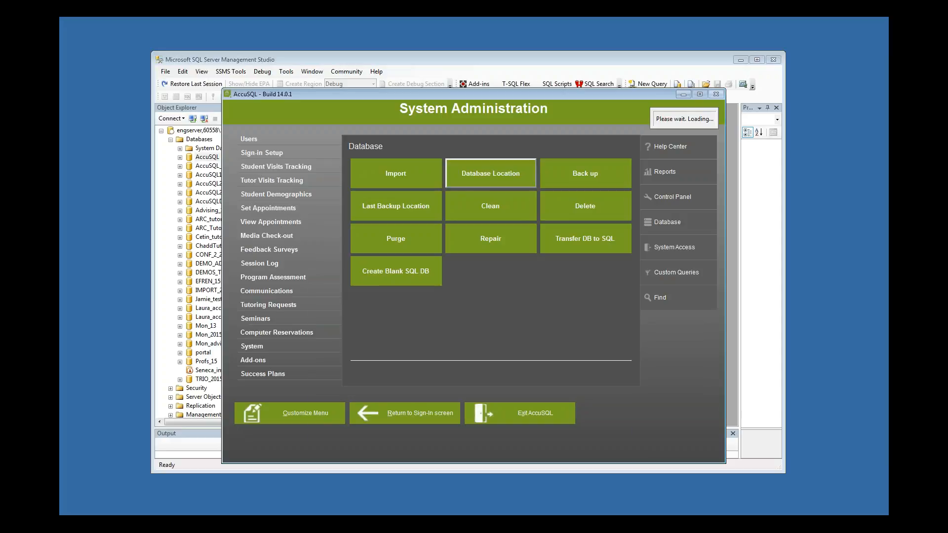
{"action": "left_click", "coordinate": [366, 232]}
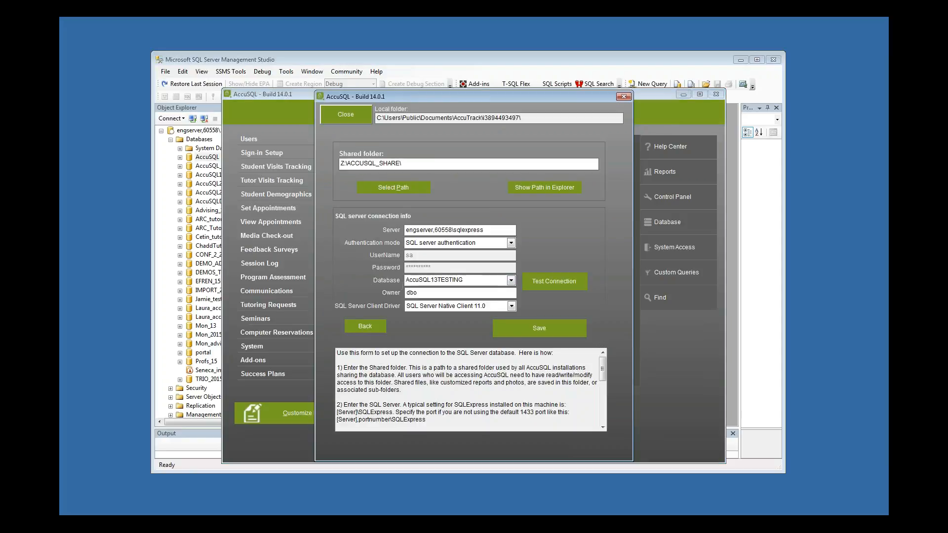
{"action": "left_click", "coordinate": [511, 280]}
{"action": "left_click", "coordinate": [437, 288]}
{"action": "left_click", "coordinate": [539, 330]}
{"action": "left_click", "coordinate": [561, 302]}
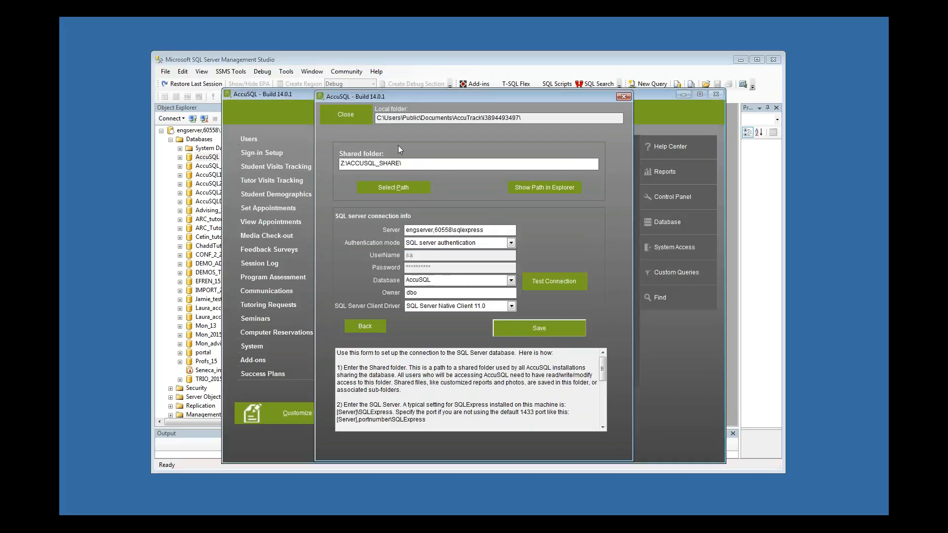
{"action": "left_click", "coordinate": [368, 116]}
Restart AccuSQL, dismiss the startup tip, and sign in again with the administrator ID
{"action": "left_click", "coordinate": [528, 418]}
{"action": "left_click", "coordinate": [459, 306]}
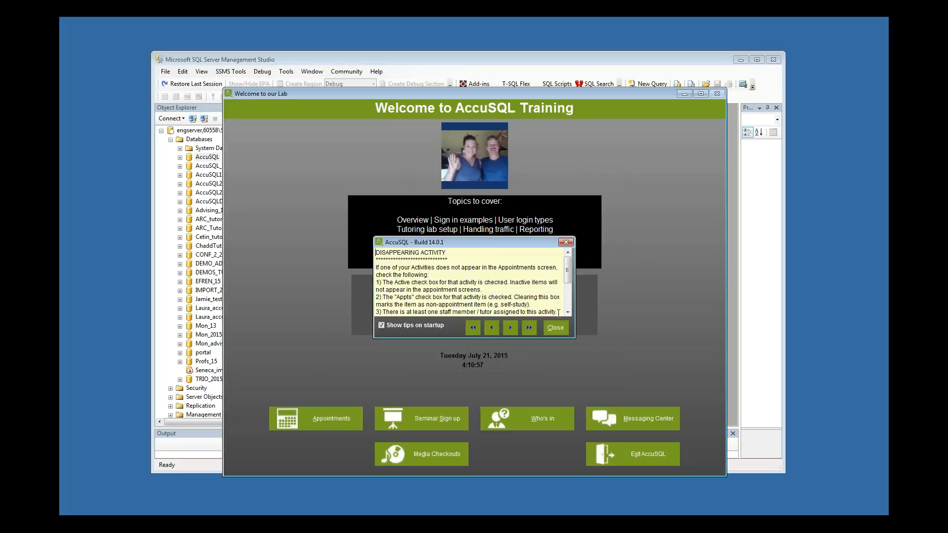
{"action": "left_click", "coordinate": [555, 327]}
{"action": "type", "text": "111111111"}
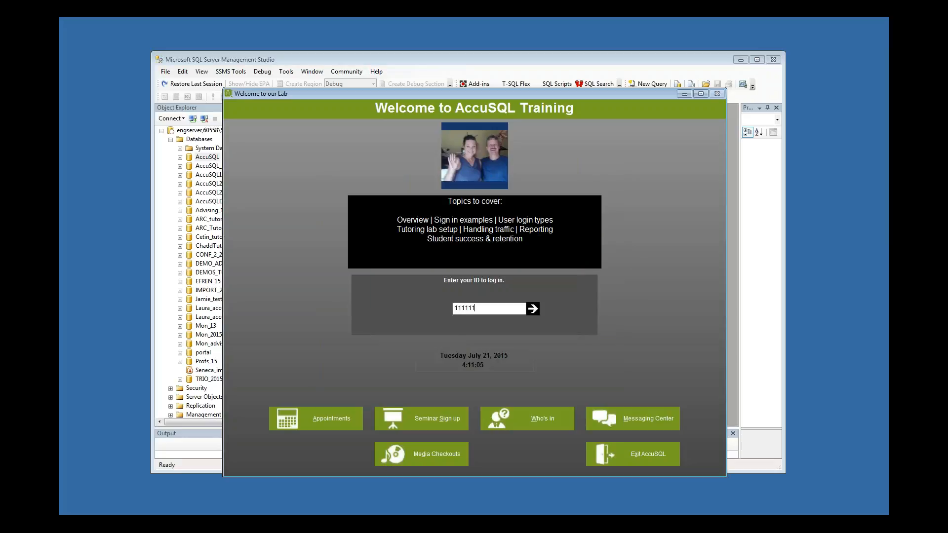
{"action": "key", "text": "Return"}
{"action": "key", "text": "Return"}
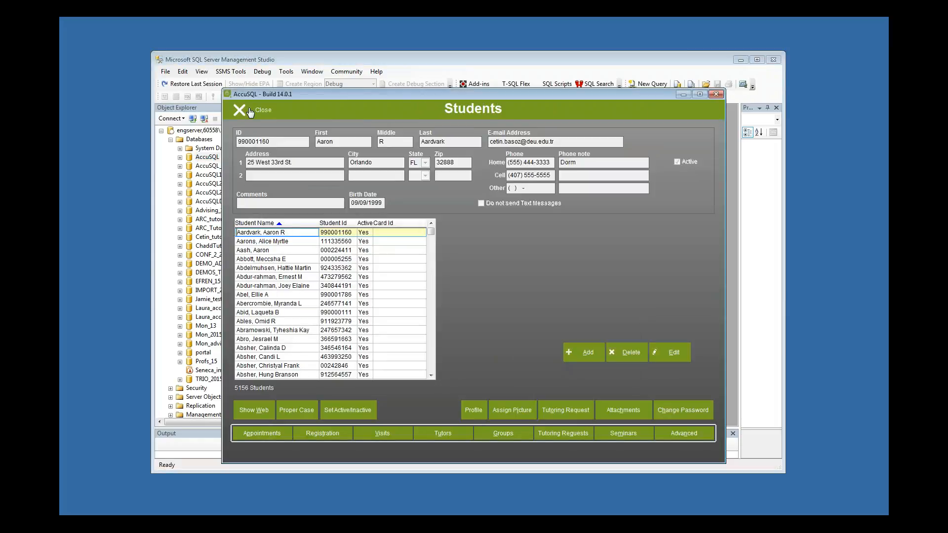
Browse the categories and their activities in Sign-in Setup's Categories & Activities to check the restored data
{"action": "left_click", "coordinate": [242, 109]}
{"action": "left_click", "coordinate": [276, 154]}
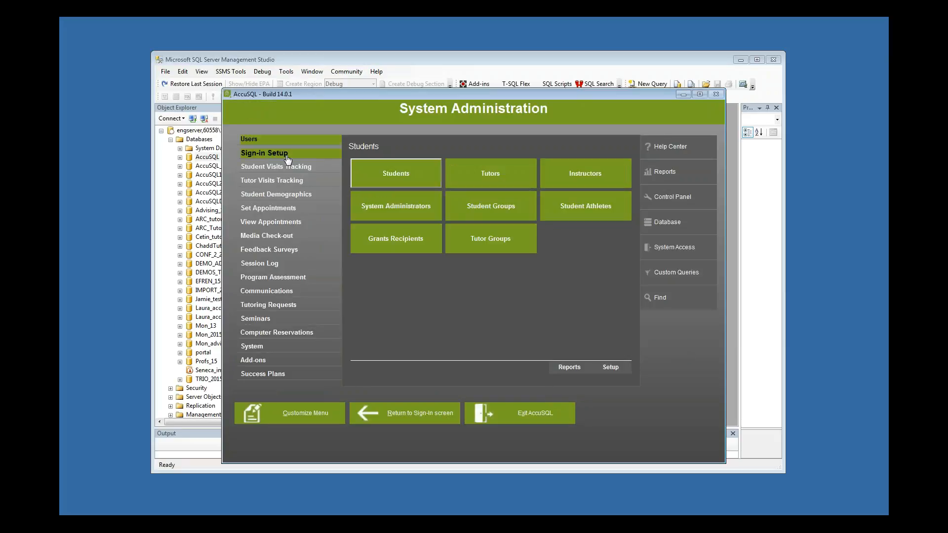
{"action": "left_click", "coordinate": [381, 176]}
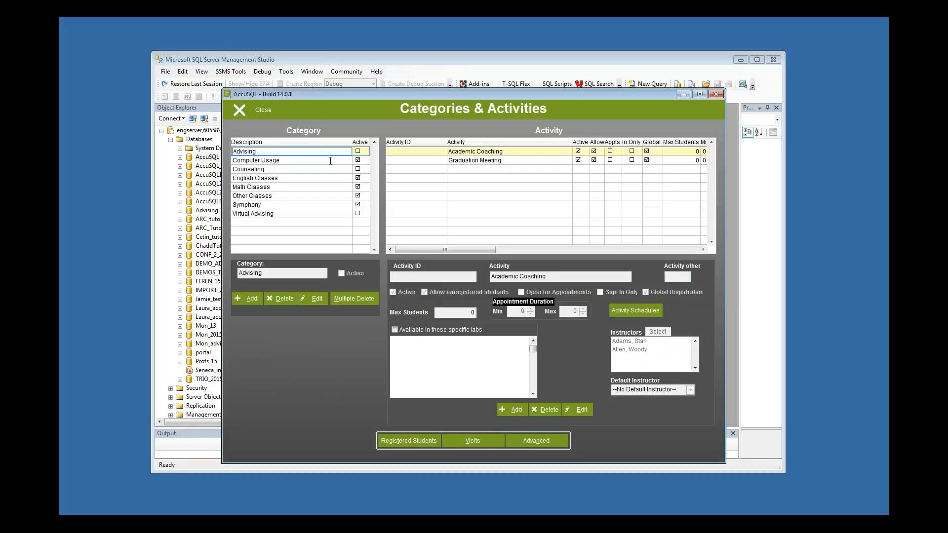
{"action": "key", "text": "Down"}
{"action": "key", "text": "Down"}
{"action": "key", "text": "Down"}
{"action": "key", "text": "Down"}
{"action": "key", "text": "Down"}
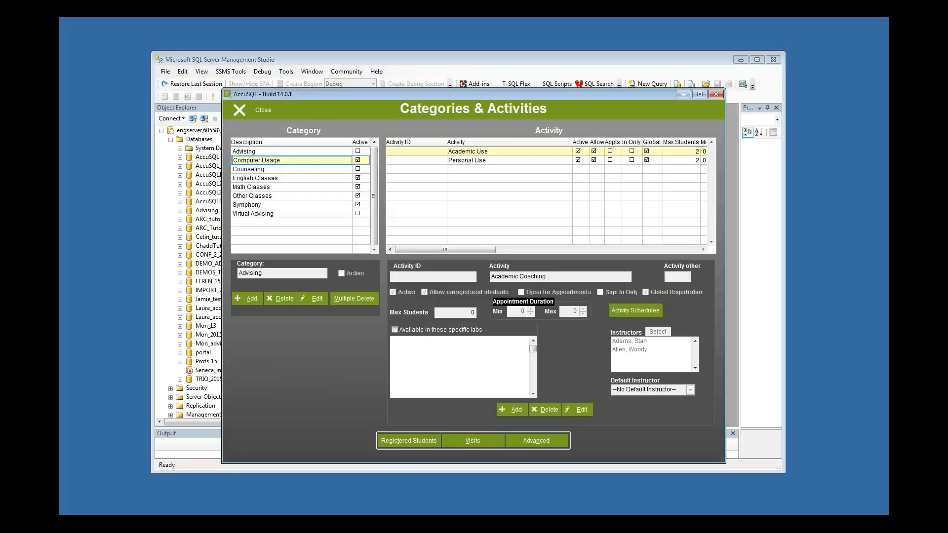
{"action": "key", "text": "Down"}
{"action": "key", "text": "Down"}
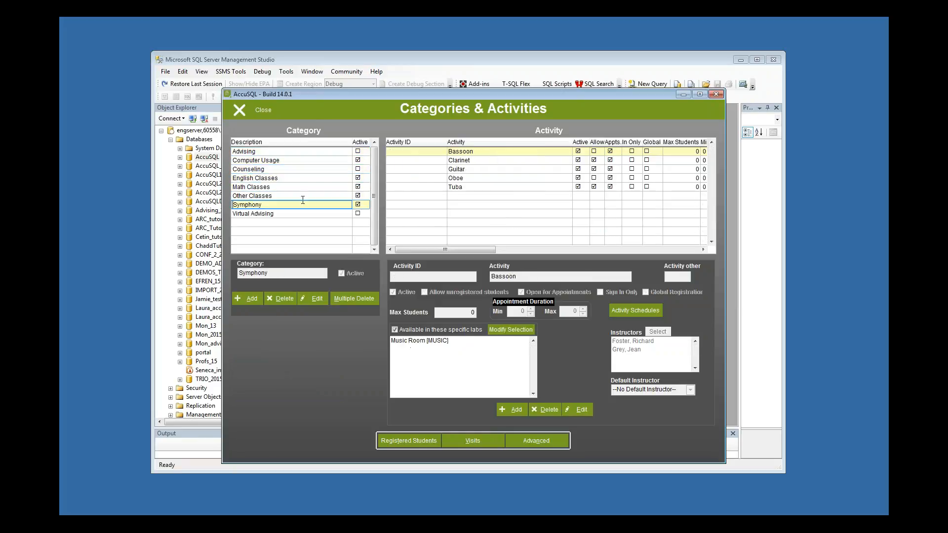
{"action": "key", "text": "Up"}
{"action": "key", "text": "Up"}
{"action": "key", "text": "Up"}
{"action": "key", "text": "Up"}
{"action": "key", "text": "Up"}
{"action": "key", "text": "Up"}
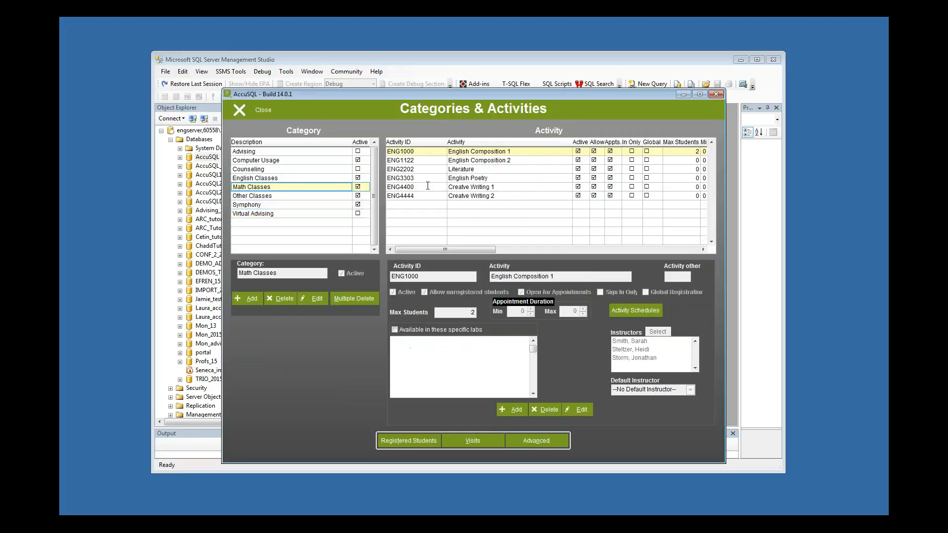
{"action": "left_click", "coordinate": [273, 174]}
{"action": "left_click", "coordinate": [247, 110]}
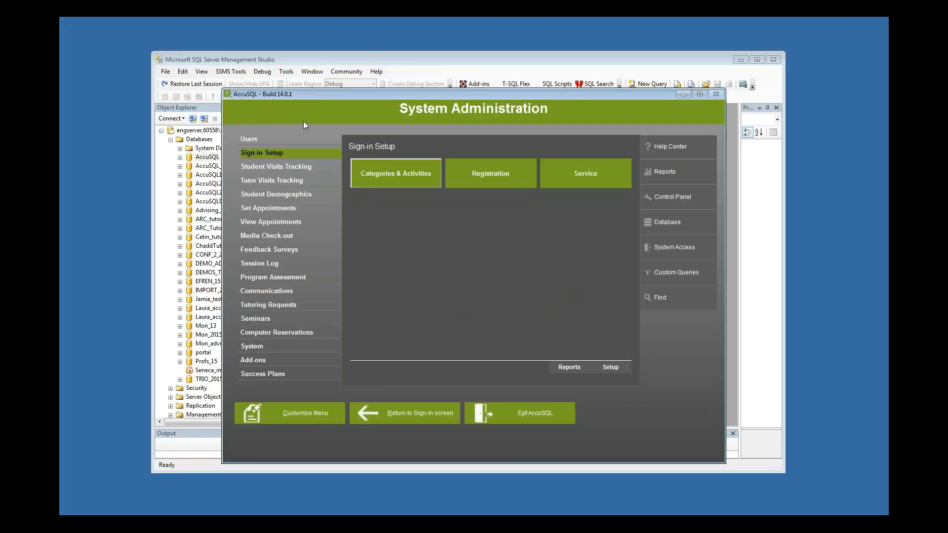
Open the database Delete tool, tick the student-related tables from Student Contacts to Students allowance into Seminar Registrations, then close without deleting
{"action": "left_click", "coordinate": [671, 224]}
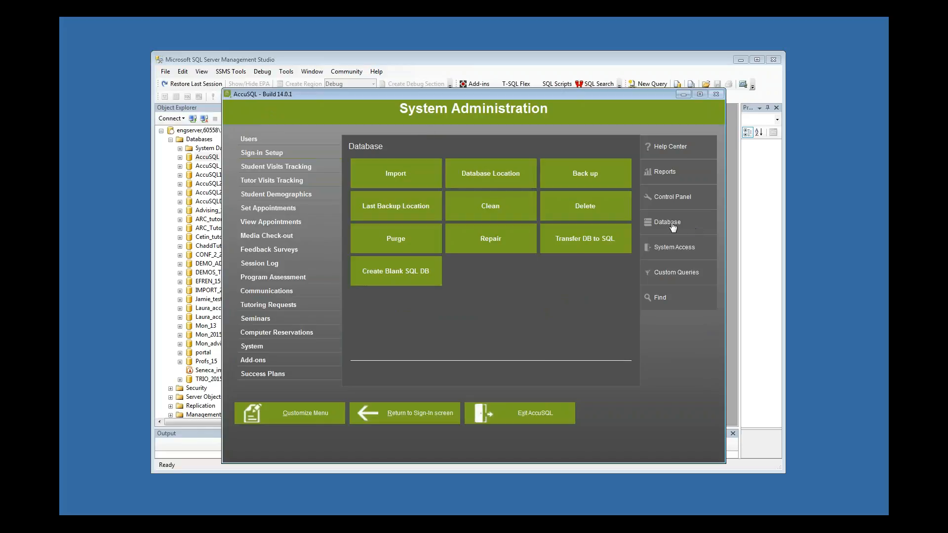
{"action": "left_click", "coordinate": [574, 215]}
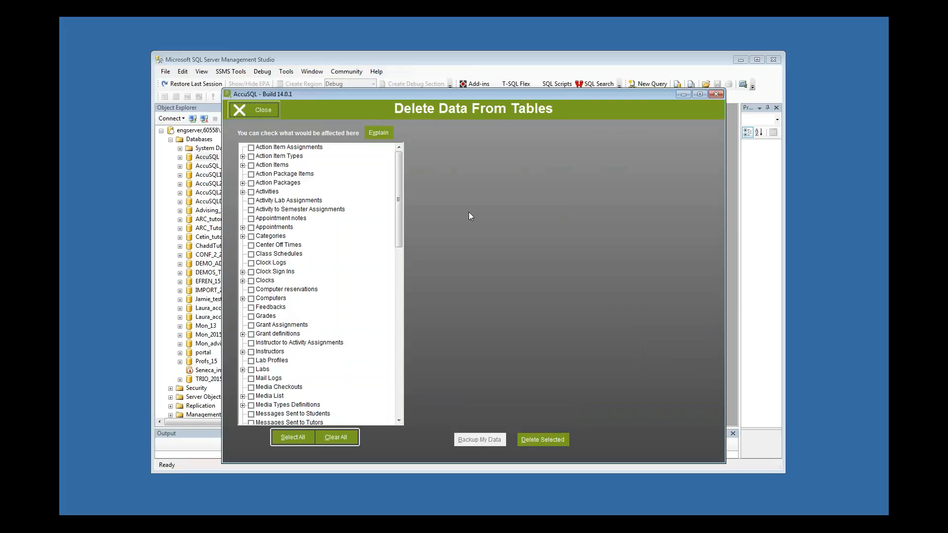
{"action": "left_click_drag", "start_coordinate": [399, 185], "coordinate": [289, 313]}
{"action": "left_click", "coordinate": [250, 280]}
{"action": "left_click", "coordinate": [251, 291]}
{"action": "left_click", "coordinate": [252, 299]}
{"action": "left_click", "coordinate": [252, 308]}
{"action": "left_click", "coordinate": [250, 317]}
{"action": "left_click", "coordinate": [251, 326]}
{"action": "left_click", "coordinate": [251, 335]}
{"action": "left_click", "coordinate": [251, 343]}
{"action": "left_click", "coordinate": [251, 352]}
{"action": "left_click", "coordinate": [251, 361]}
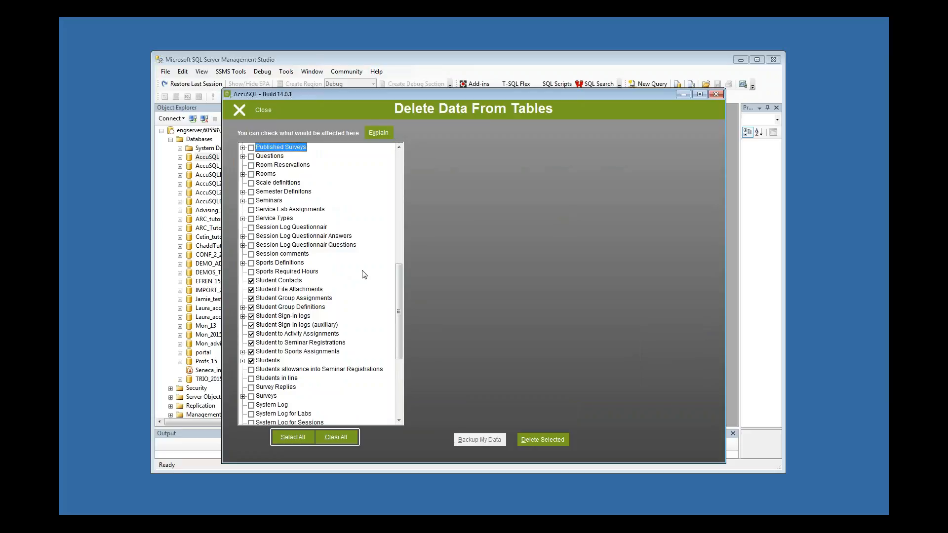
{"action": "left_click", "coordinate": [251, 370]}
{"action": "left_click_drag", "start_coordinate": [401, 296], "coordinate": [403, 209]}
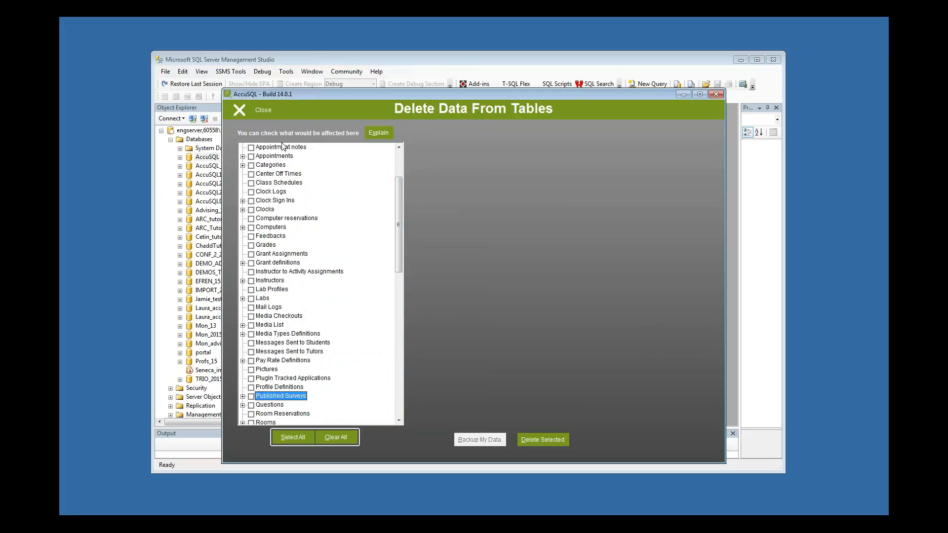
{"action": "left_click_drag", "start_coordinate": [401, 198], "coordinate": [399, 300]}
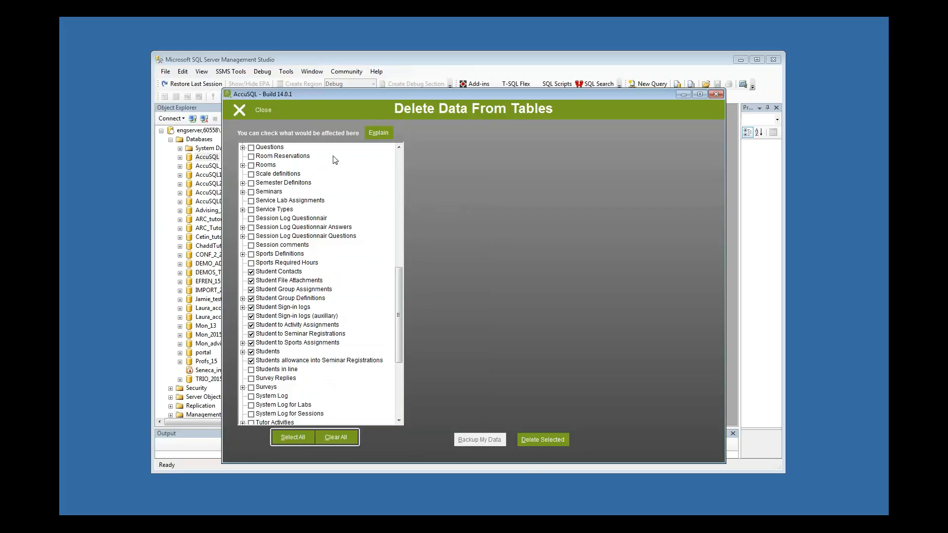
{"action": "left_click", "coordinate": [260, 112]}
{"action": "left_click", "coordinate": [289, 143]}
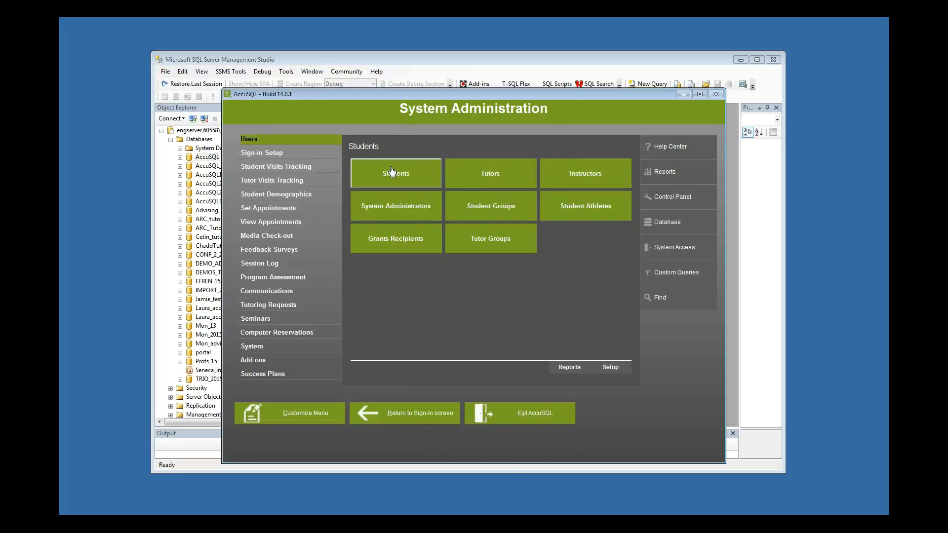